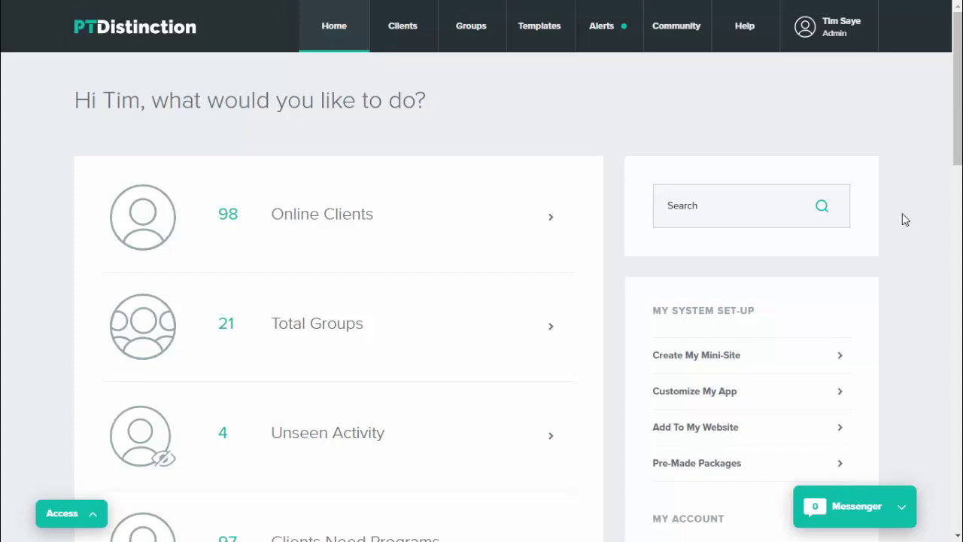
- Search for the client by name, open their profile, and show their Programs list down to Home Circuits 1
click(719, 210)
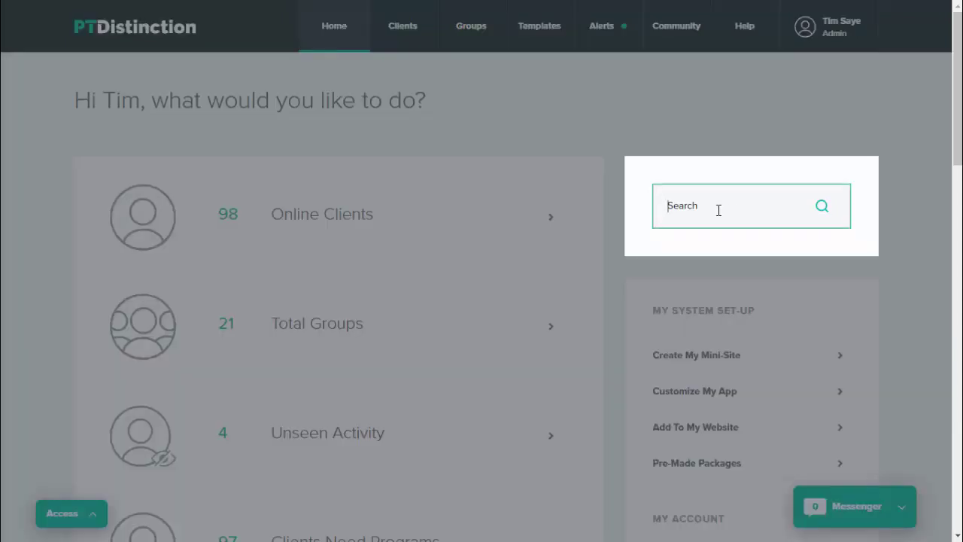
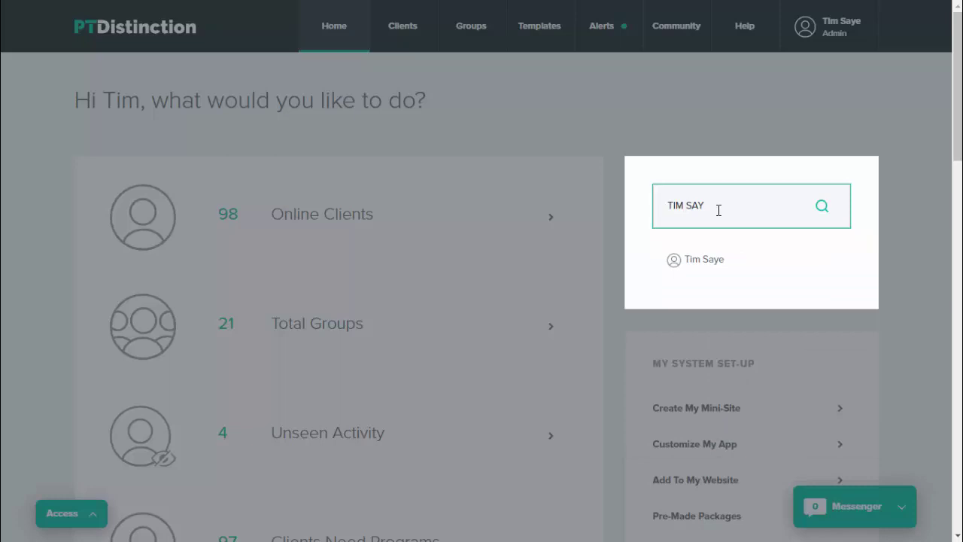
click(706, 259)
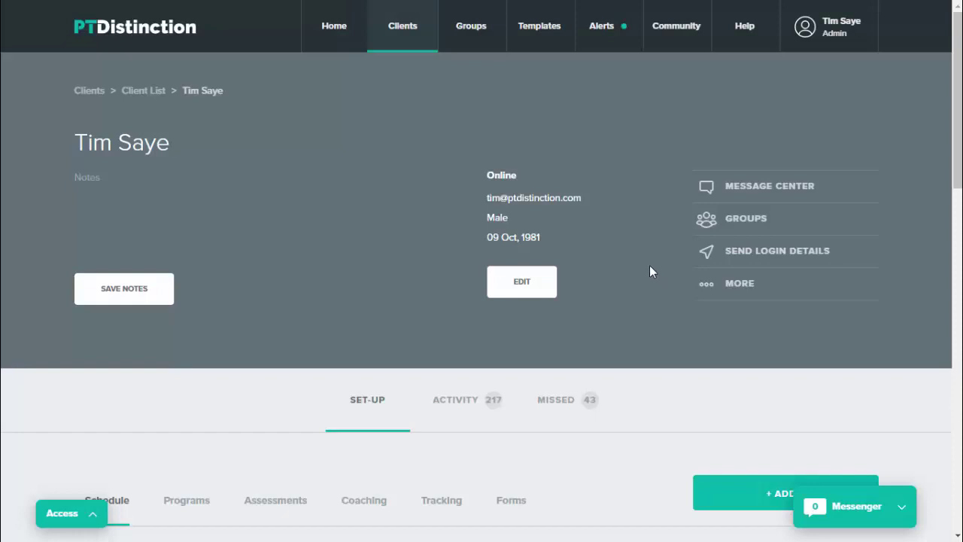
scroll(650, 267, down, 2)
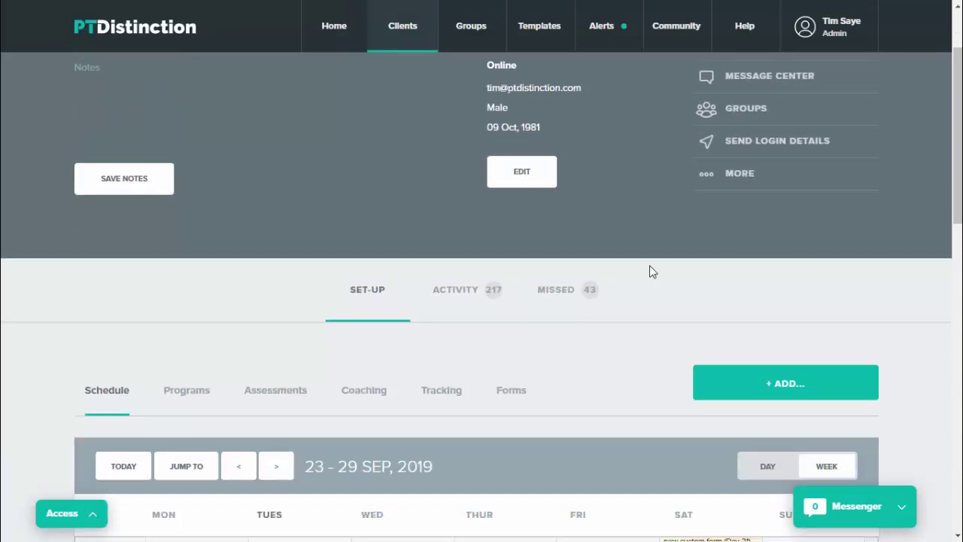
scroll(653, 271, down, 1)
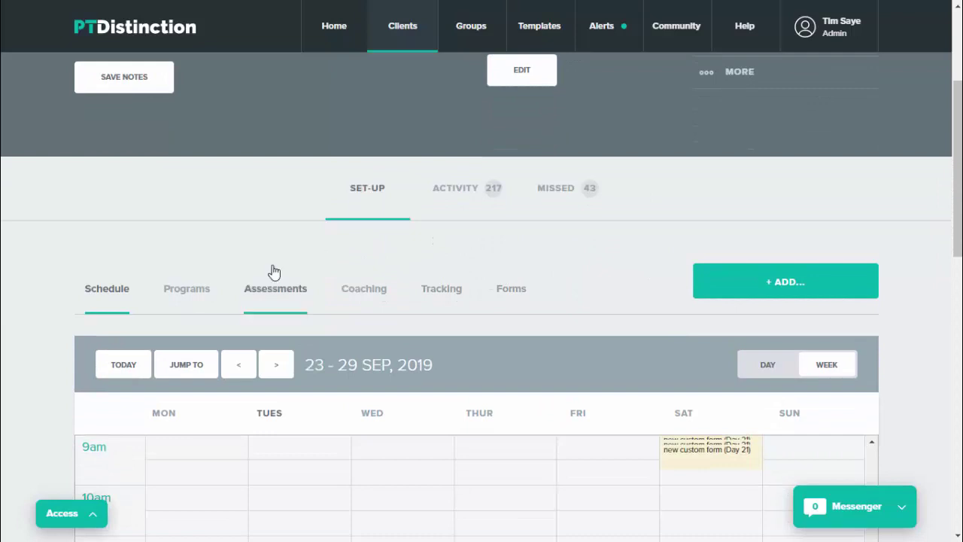
click(182, 297)
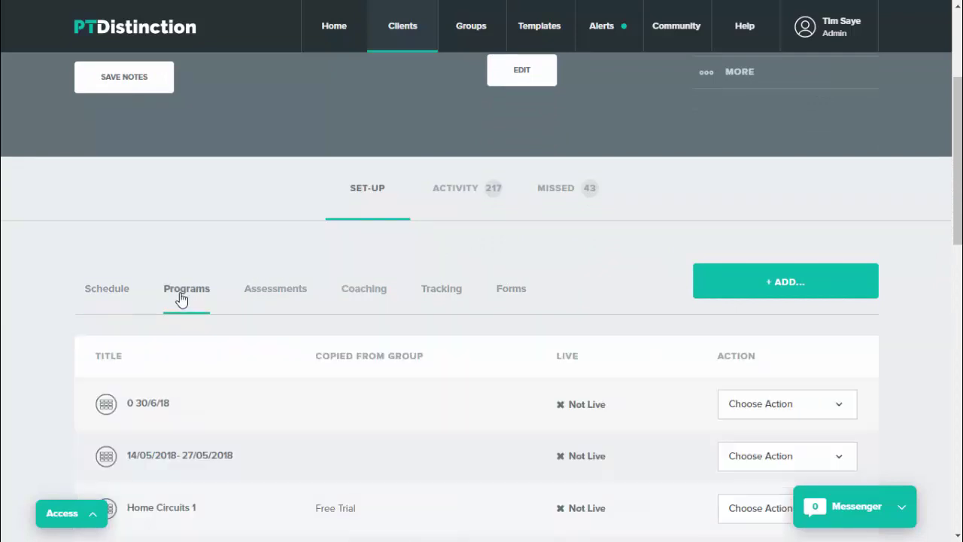
scroll(548, 289, down, 2)
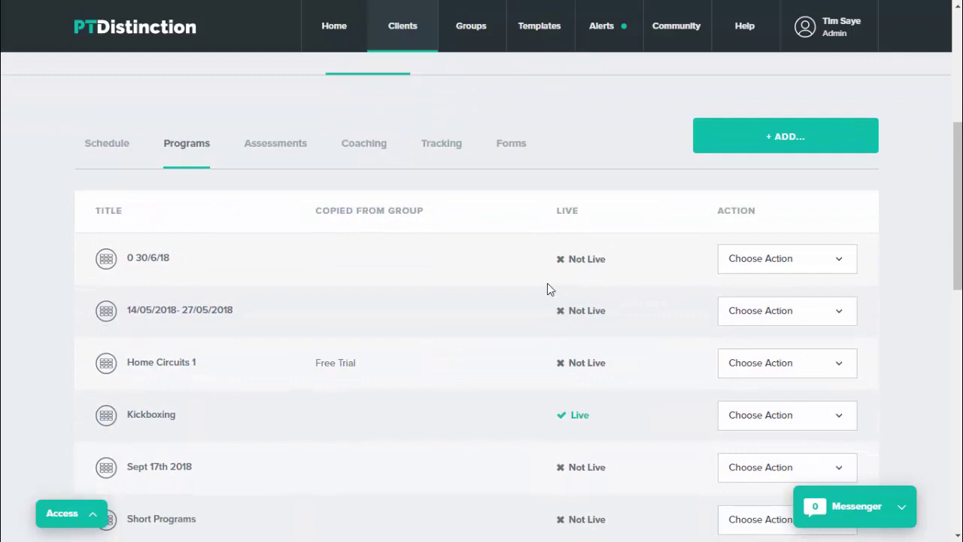
scroll(548, 290, down, 1)
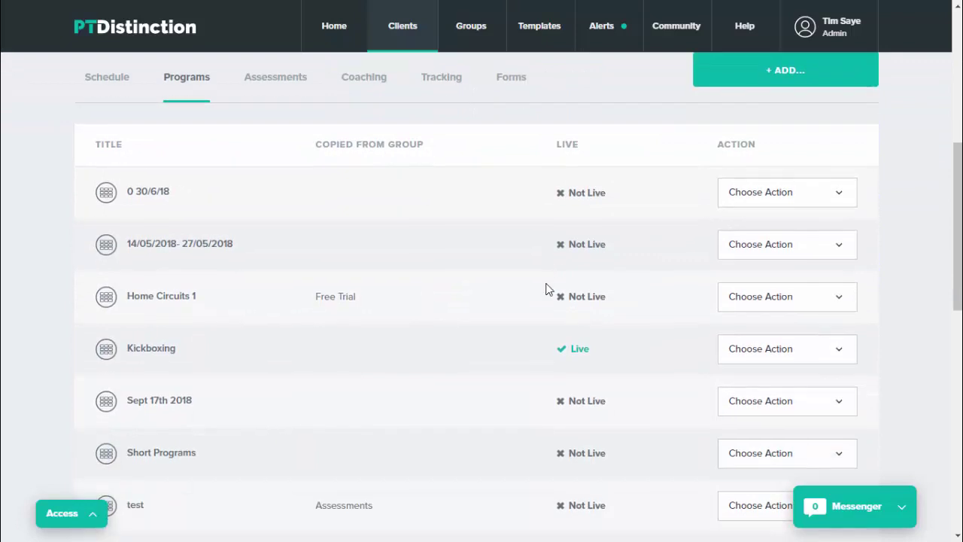
- Set Home Circuits 1 to go live on the fixed date 28 Sep 2019 and save
click(826, 299)
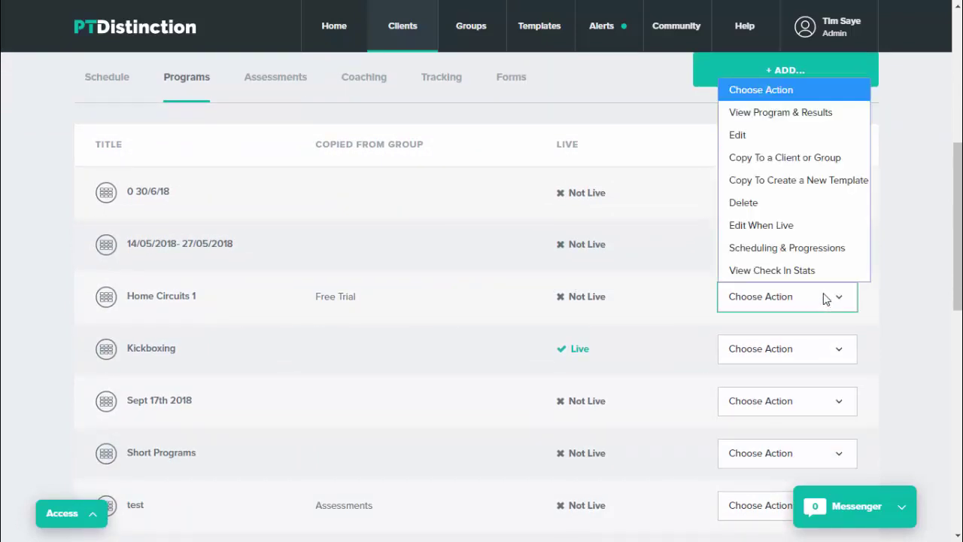
click(789, 236)
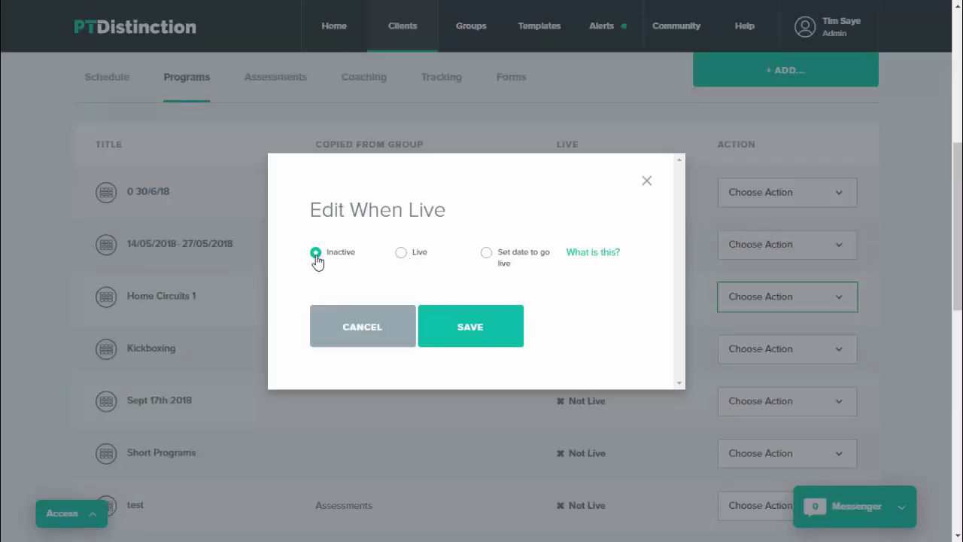
click(487, 253)
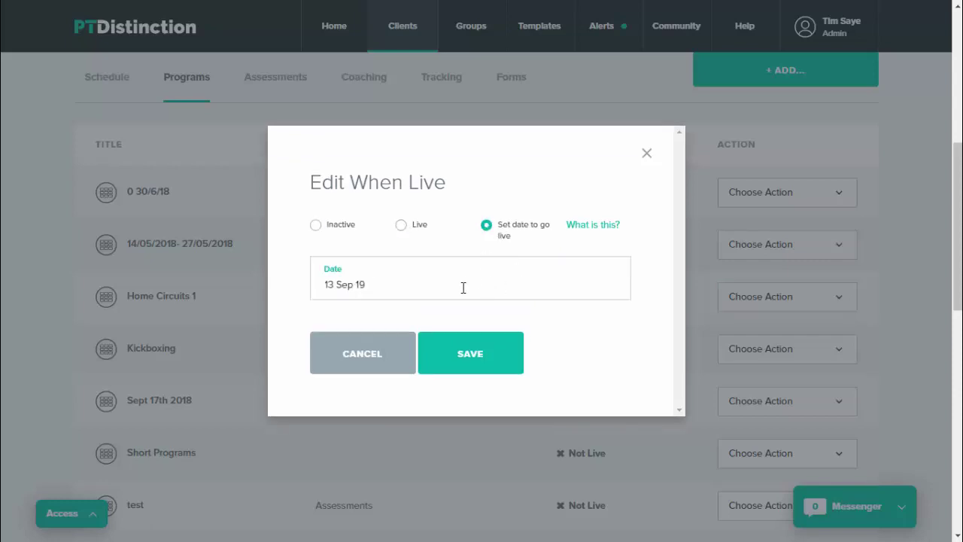
click(404, 283)
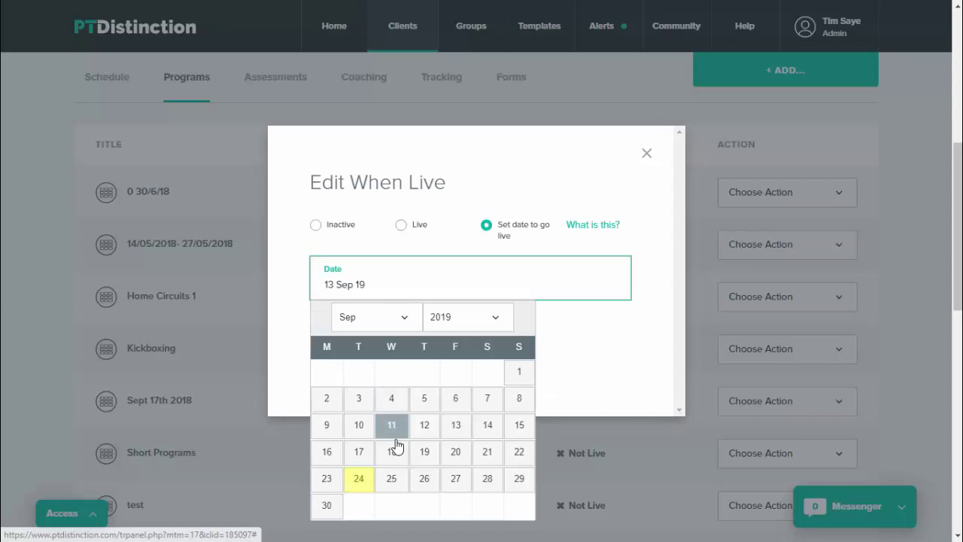
click(491, 485)
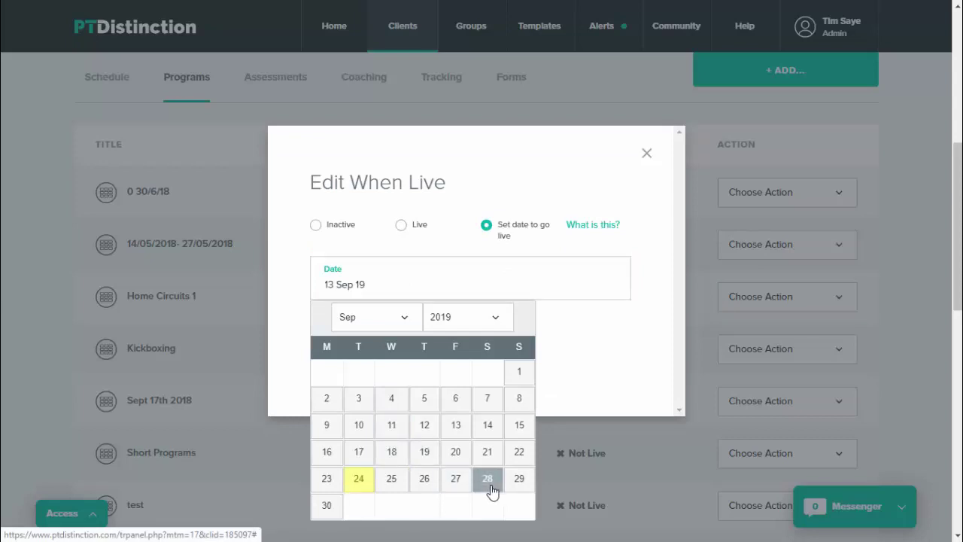
click(481, 354)
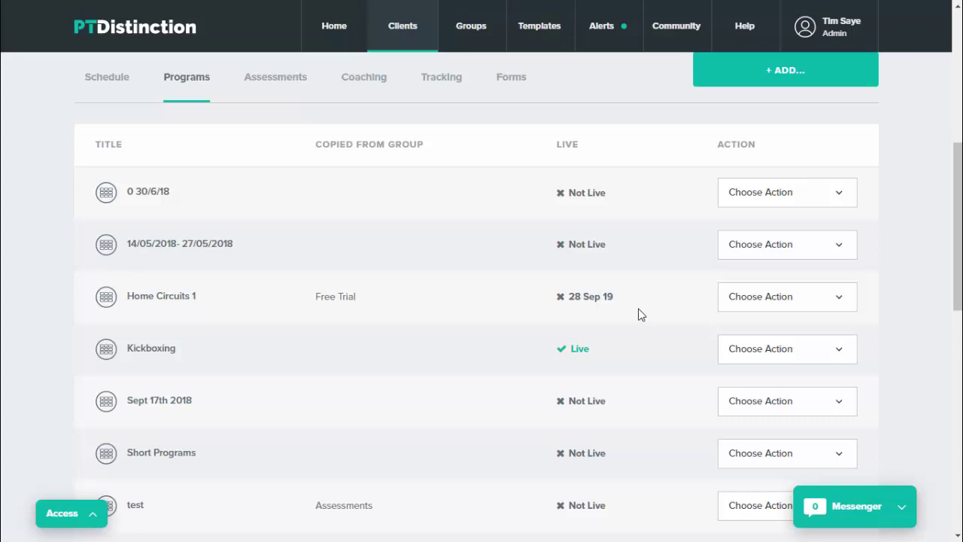
scroll(591, 316, up, 1)
scroll(594, 251, down, 1)
scroll(632, 322, up, 1)
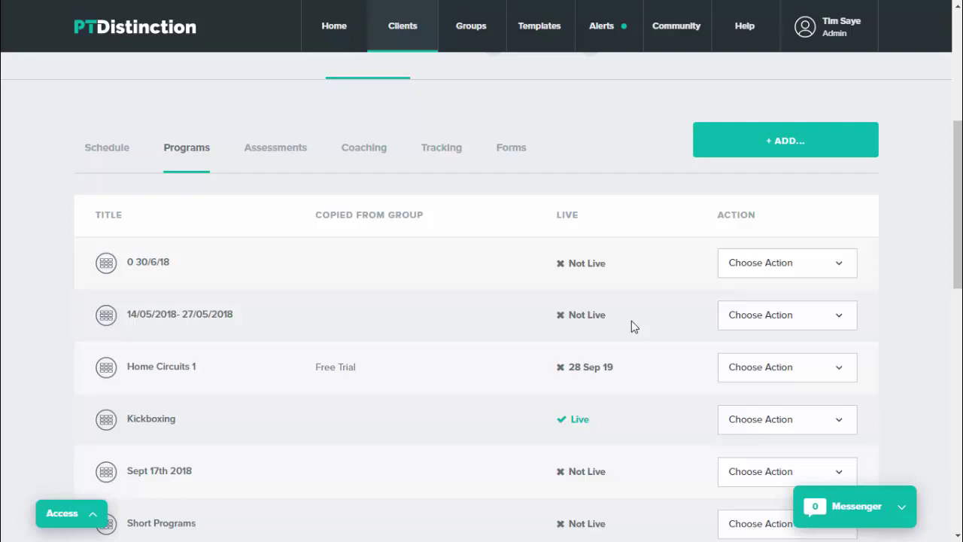
scroll(632, 321, up, 1)
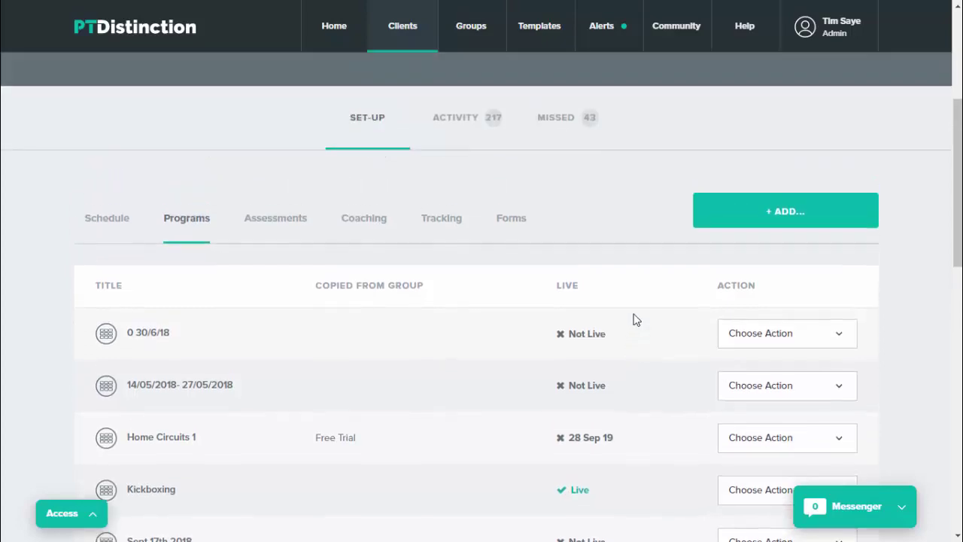
- Add a Simple consultation form going live 29 Sep 2019, declining to add it to the schedule
click(788, 213)
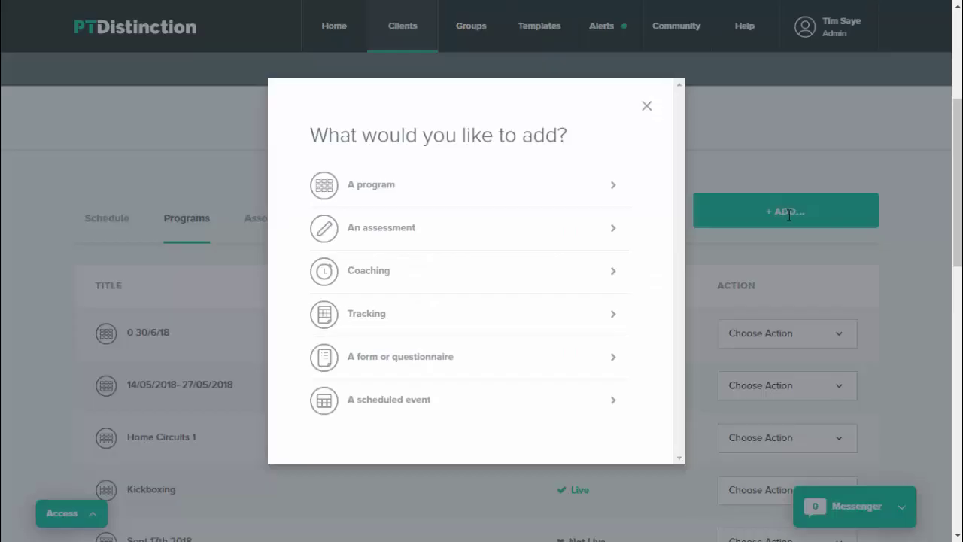
click(440, 356)
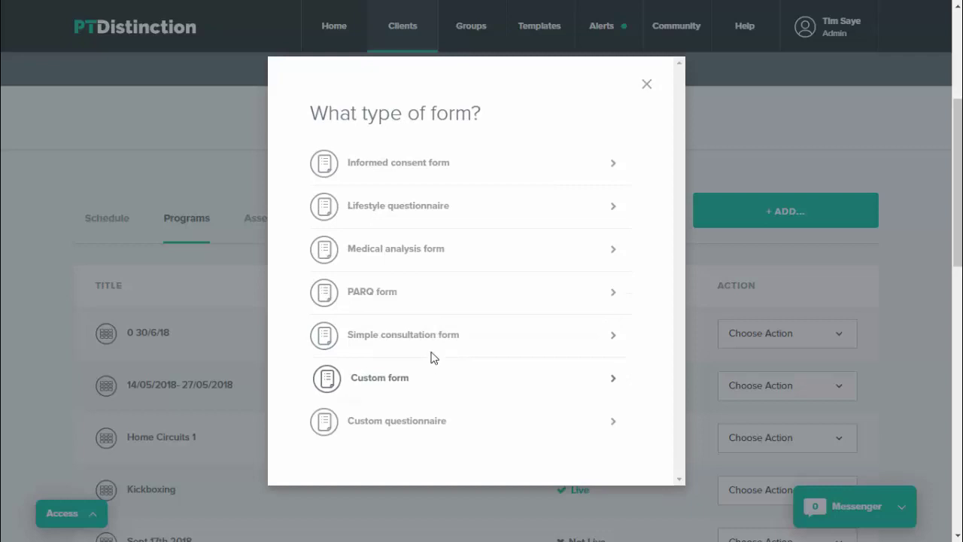
click(418, 335)
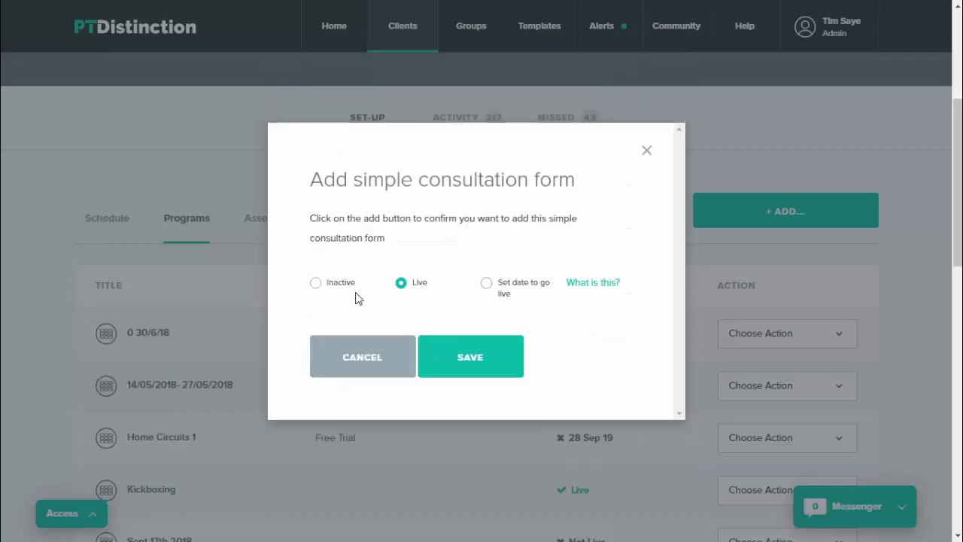
click(487, 285)
click(397, 315)
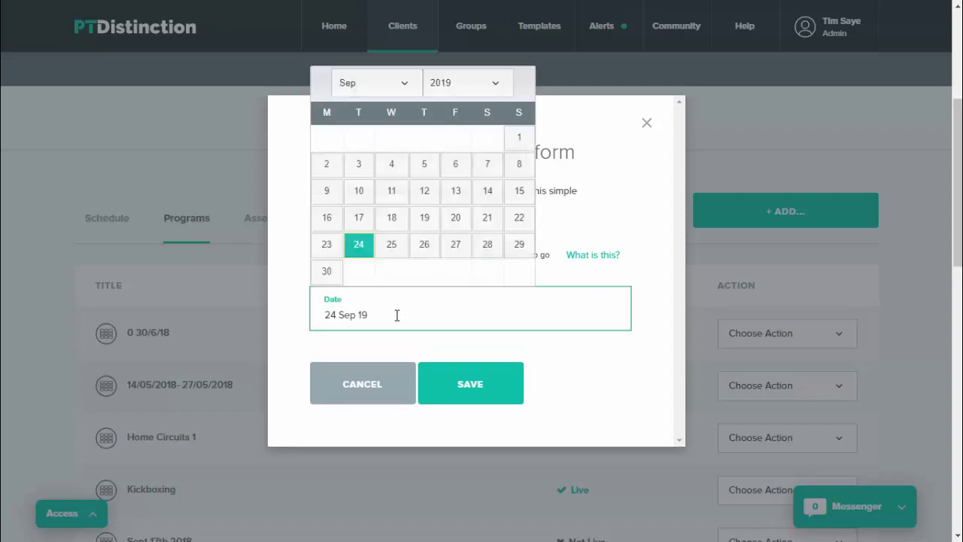
click(520, 246)
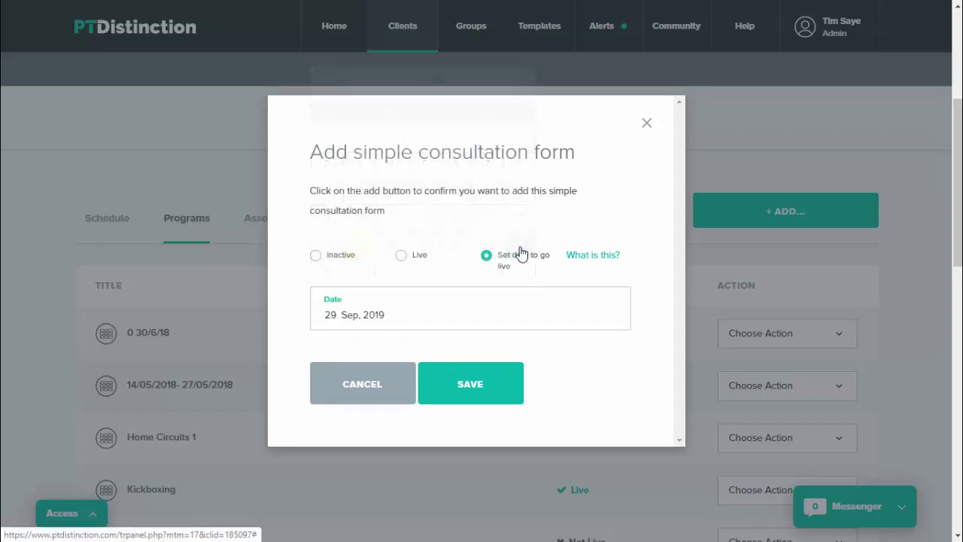
click(469, 385)
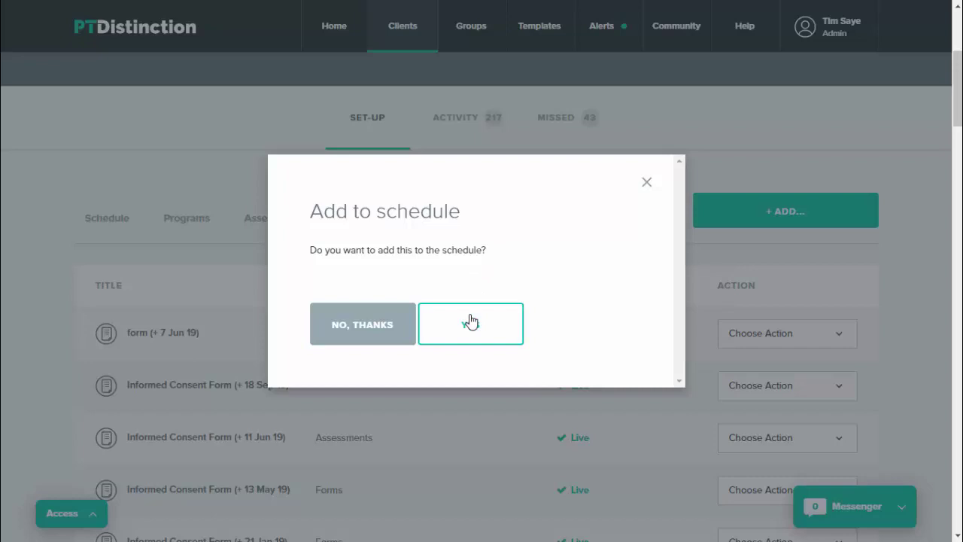
click(364, 325)
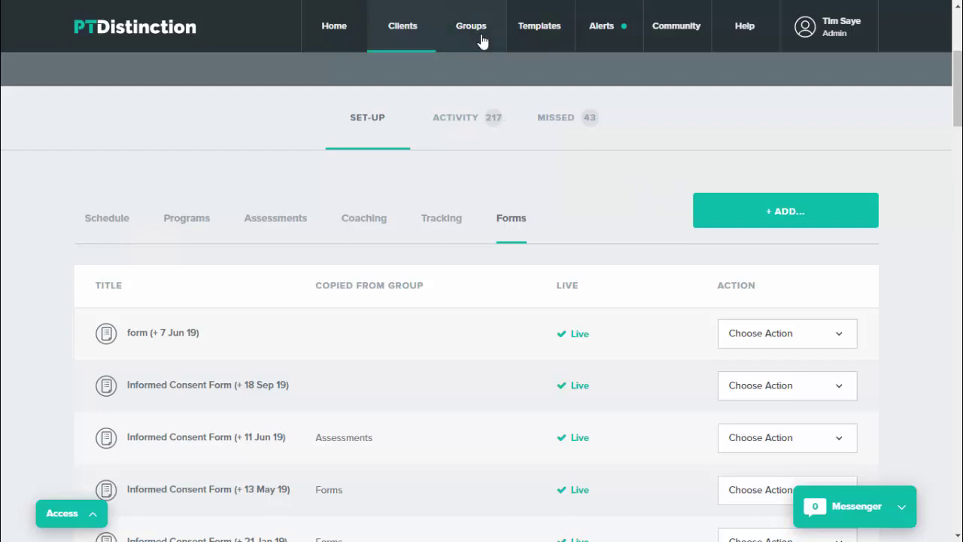
- Find the Assessments group through Group search and show its Programs list
mouse_move(482, 39)
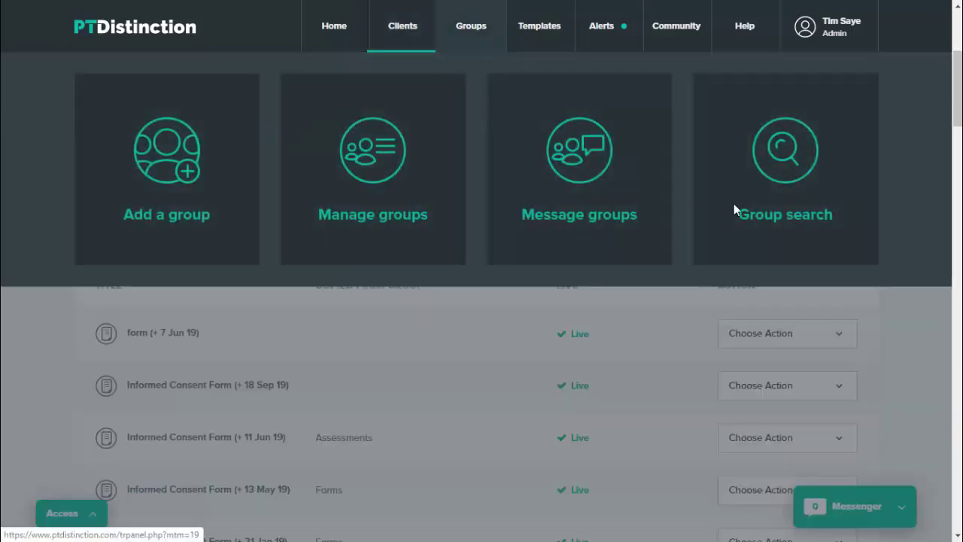
click(782, 197)
text(ASSESSM)
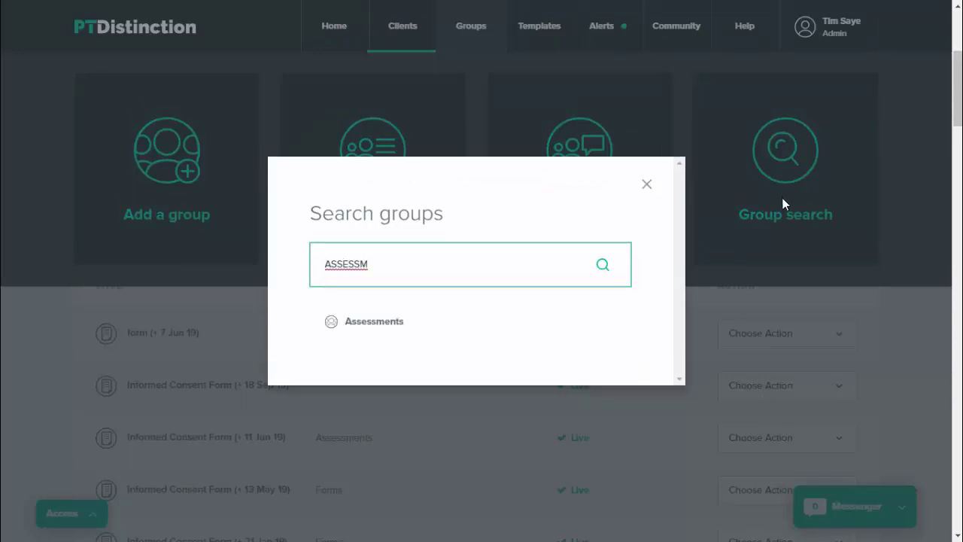
click(405, 325)
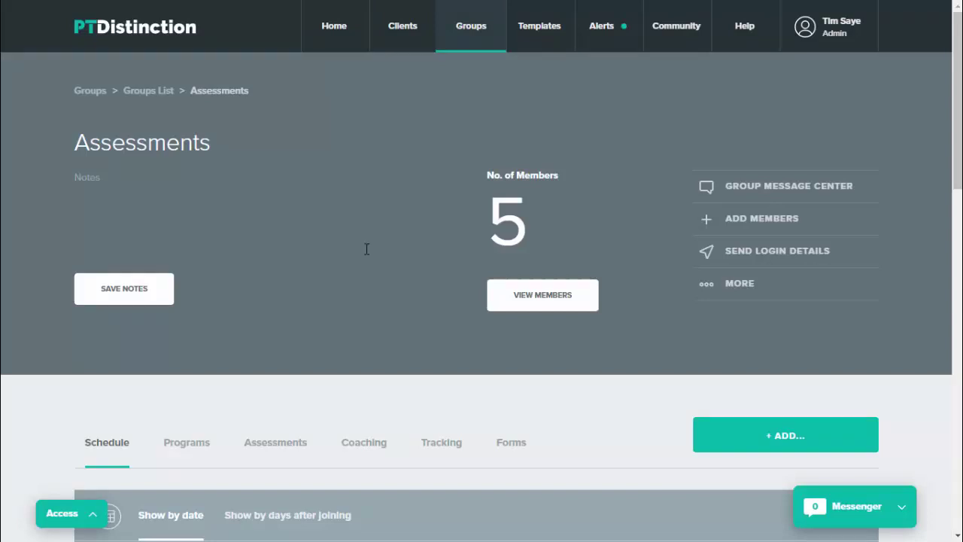
scroll(365, 248, down, 2)
click(182, 305)
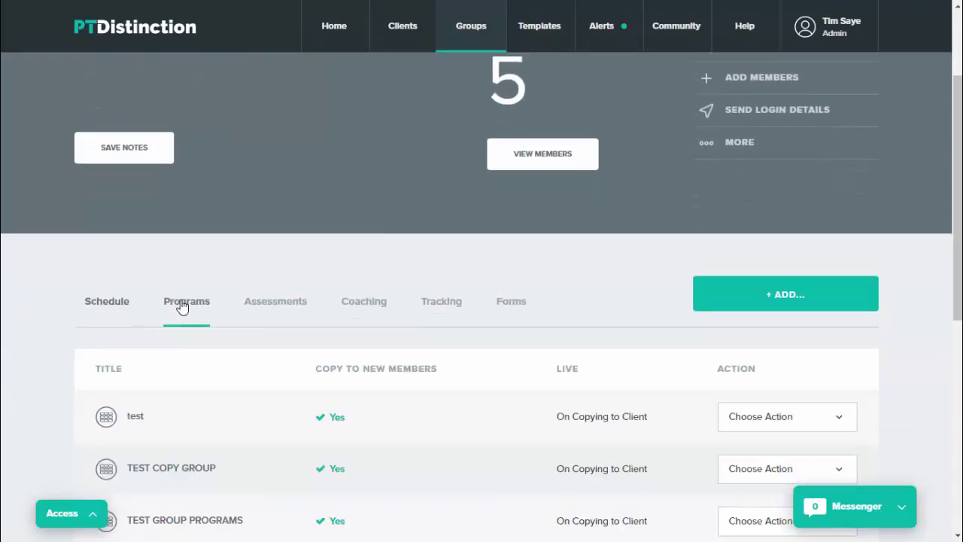
scroll(510, 276, down, 2)
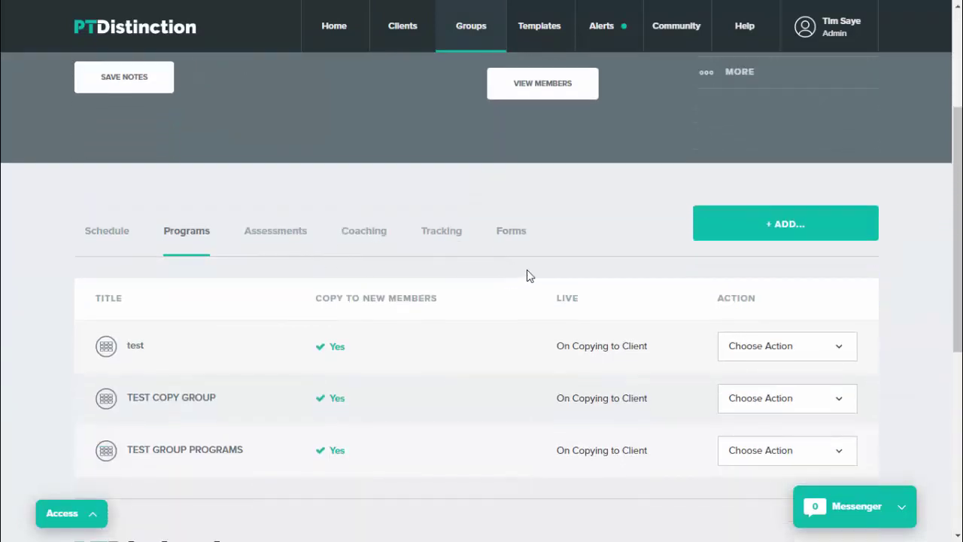
- Set the test program's timing to 9 Days after joining group, keeping Apply to copies checked
click(799, 361)
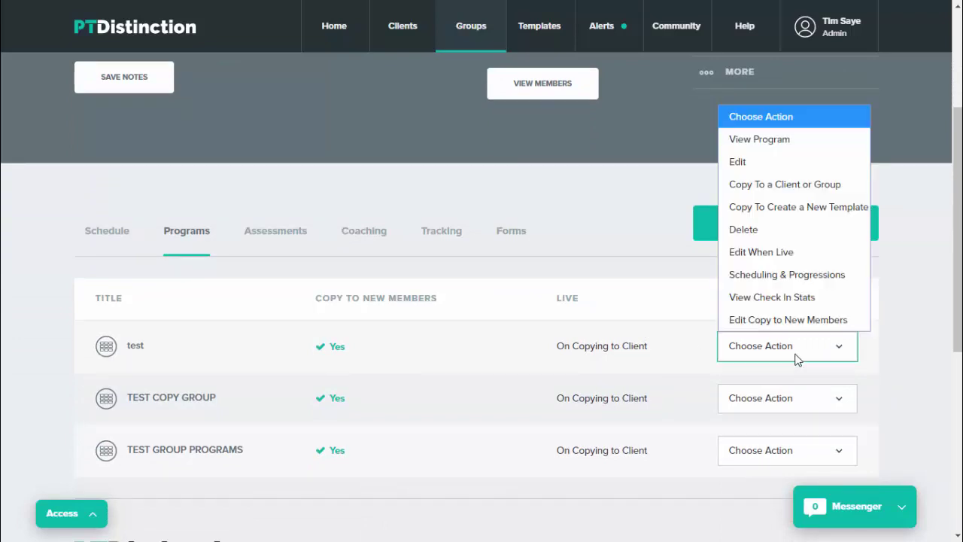
click(773, 254)
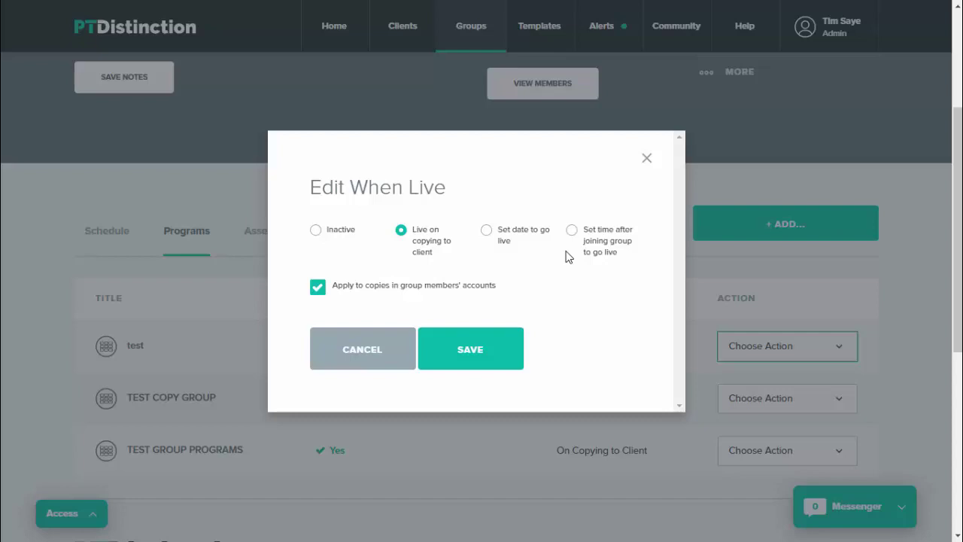
click(576, 239)
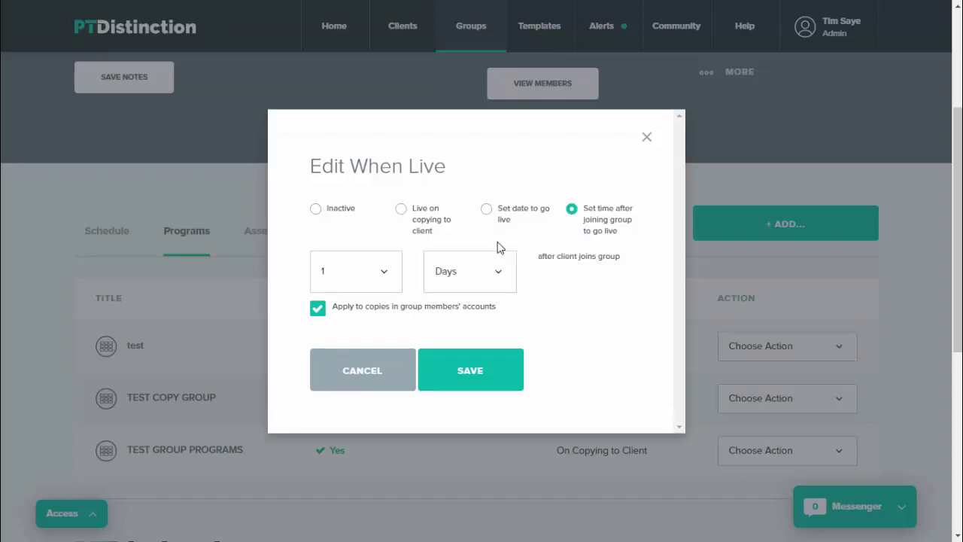
click(382, 272)
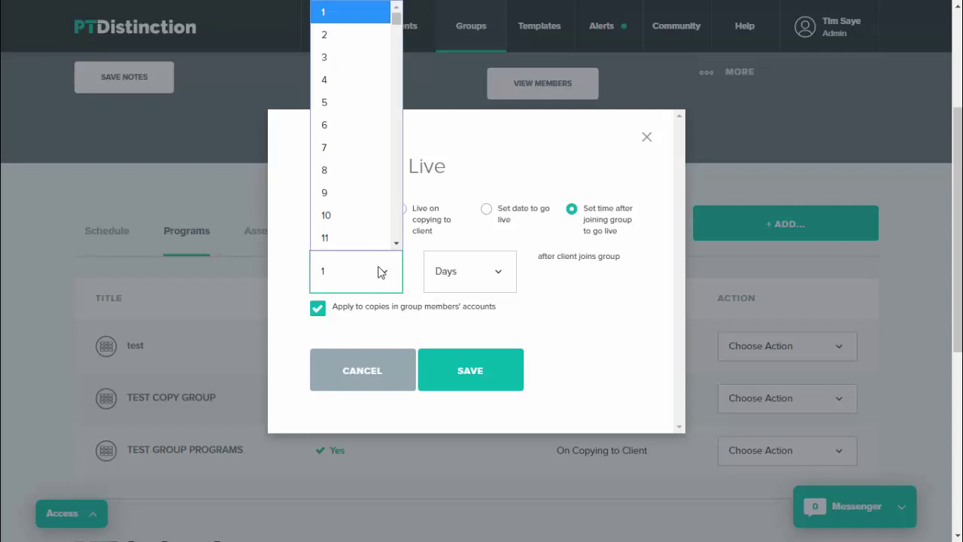
click(350, 190)
click(459, 387)
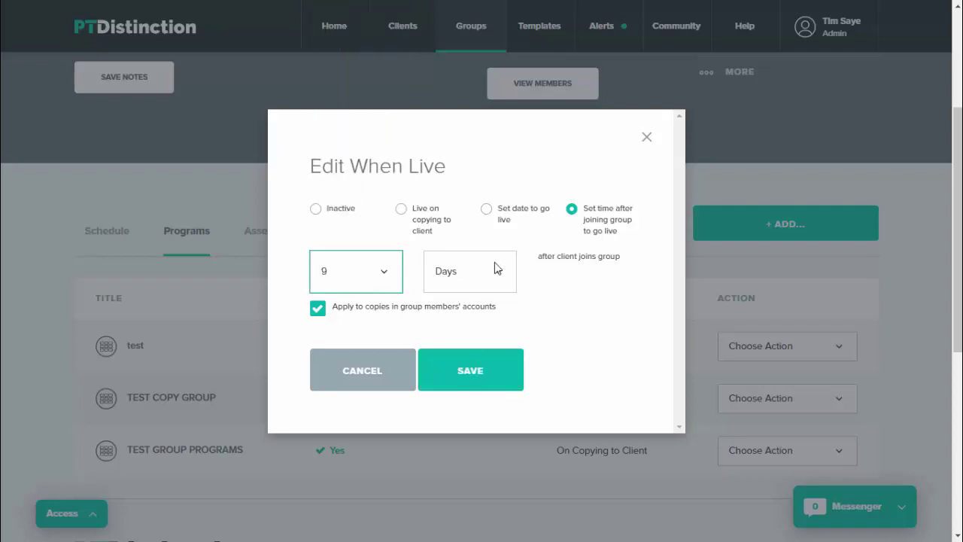
click(494, 271)
click(522, 319)
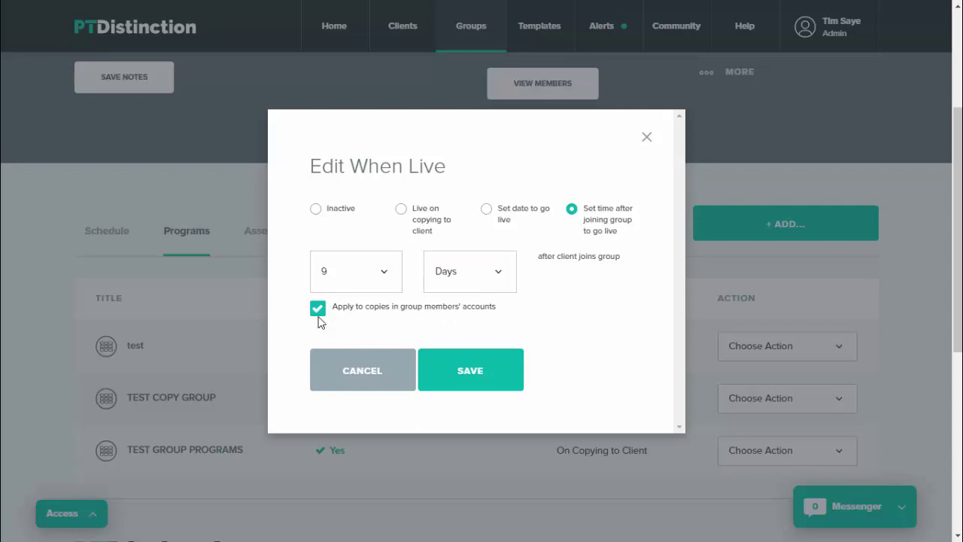
click(321, 310)
click(318, 314)
- Save the Edit When Live dialog for the test program
click(470, 380)
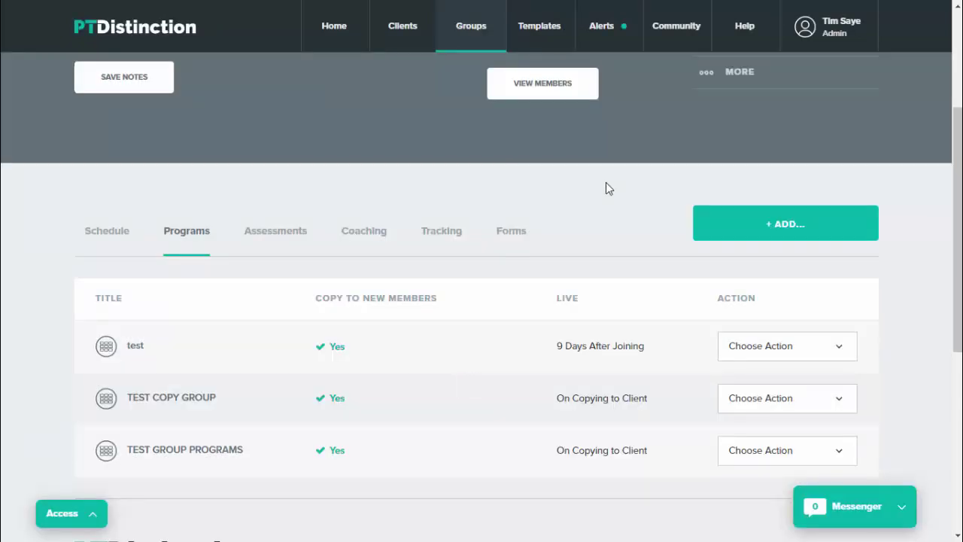